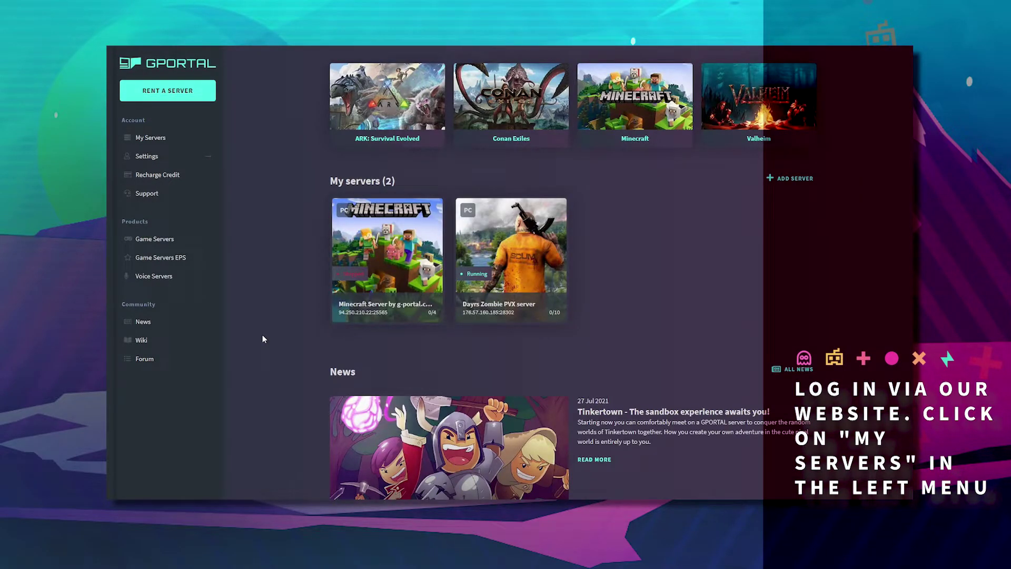
pyautogui.moveTo(387, 253)
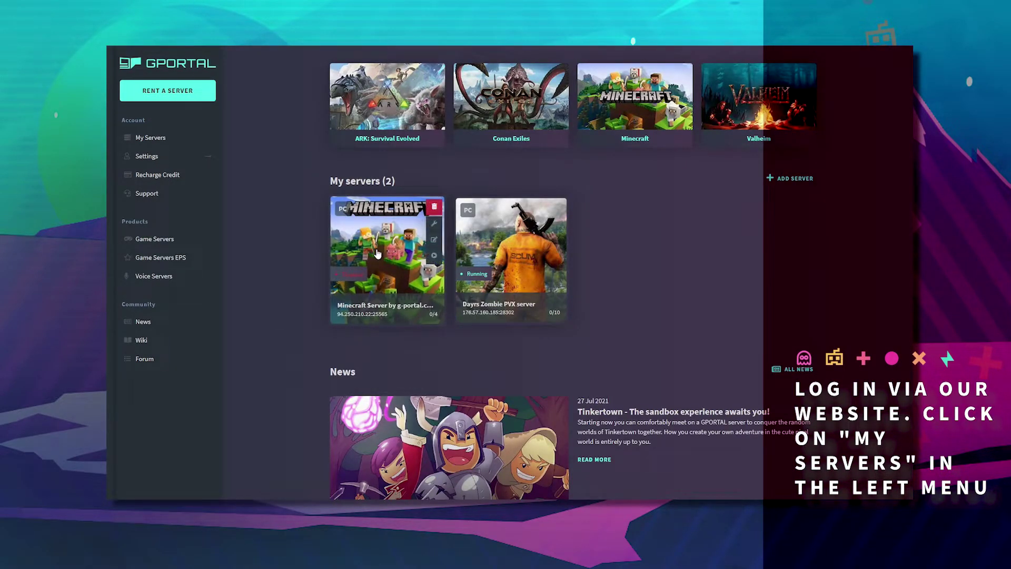
# Open the Minecraft server's Basic Settings page to reach the ManageOps operator section.
pyautogui.click(378, 253)
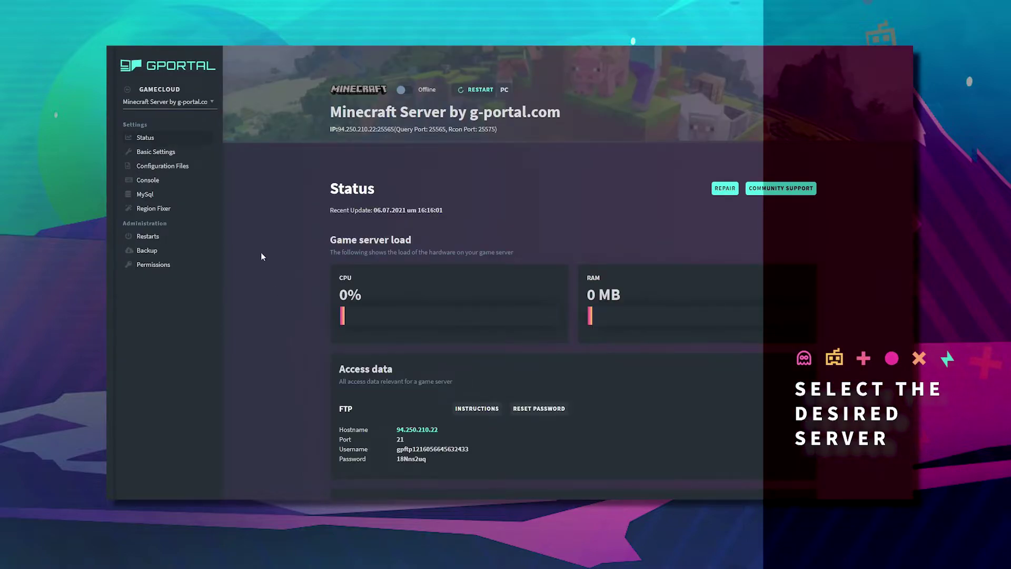
pyautogui.click(161, 153)
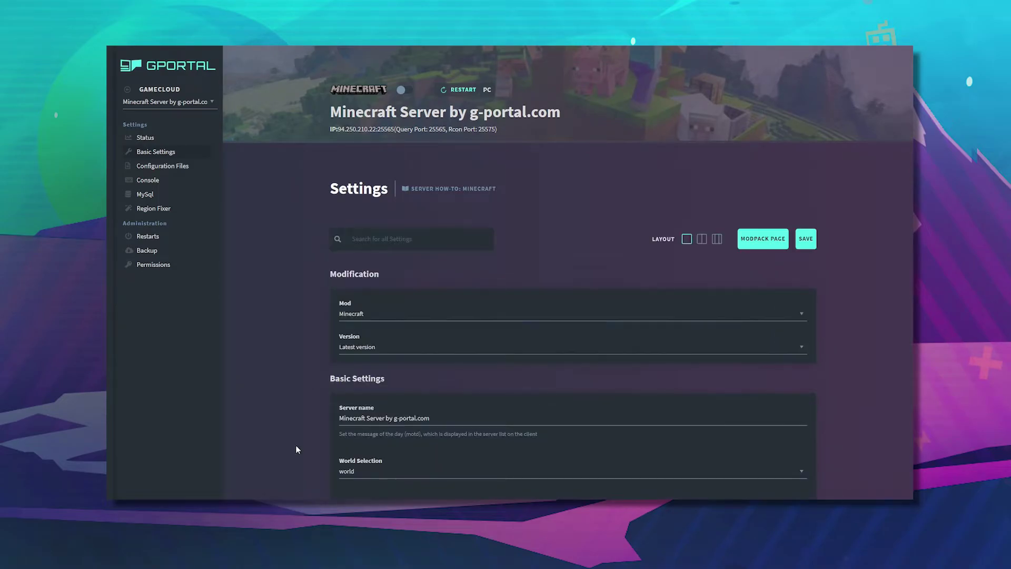
pyautogui.scroll(-3, 295, 444)
pyautogui.scroll(-5, 296, 445)
pyautogui.scroll(-5, 295, 444)
pyautogui.scroll(-5, 295, 445)
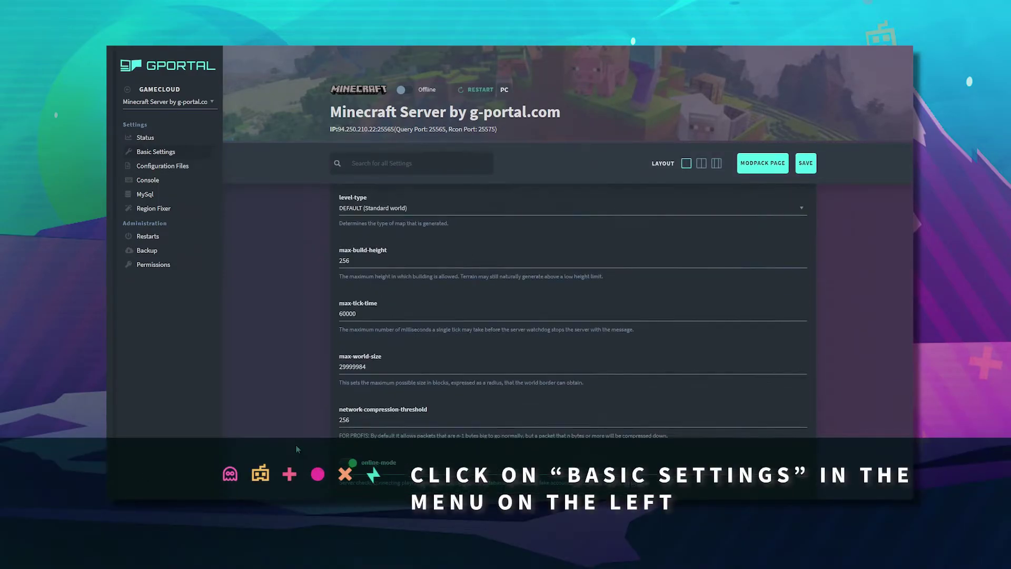
pyautogui.scroll(-5, 295, 445)
pyautogui.scroll(-5, 295, 445)
pyautogui.scroll(-5, 296, 443)
pyautogui.scroll(3, 296, 447)
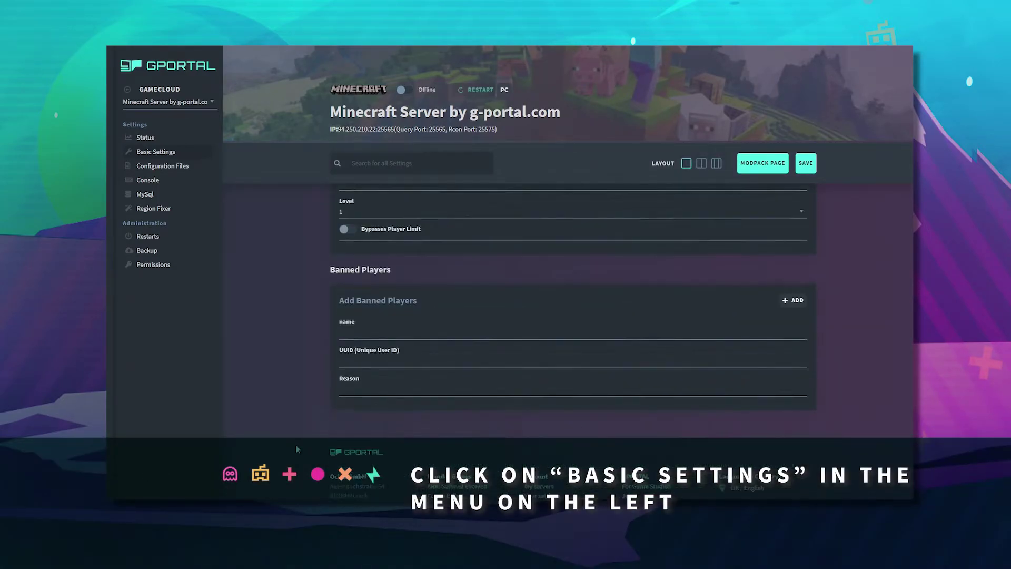
pyautogui.scroll(3, 296, 448)
# Fill ManageOps with player Dayr and UUID, operator level 1, and player-limit bypass on.
pyautogui.click(361, 300)
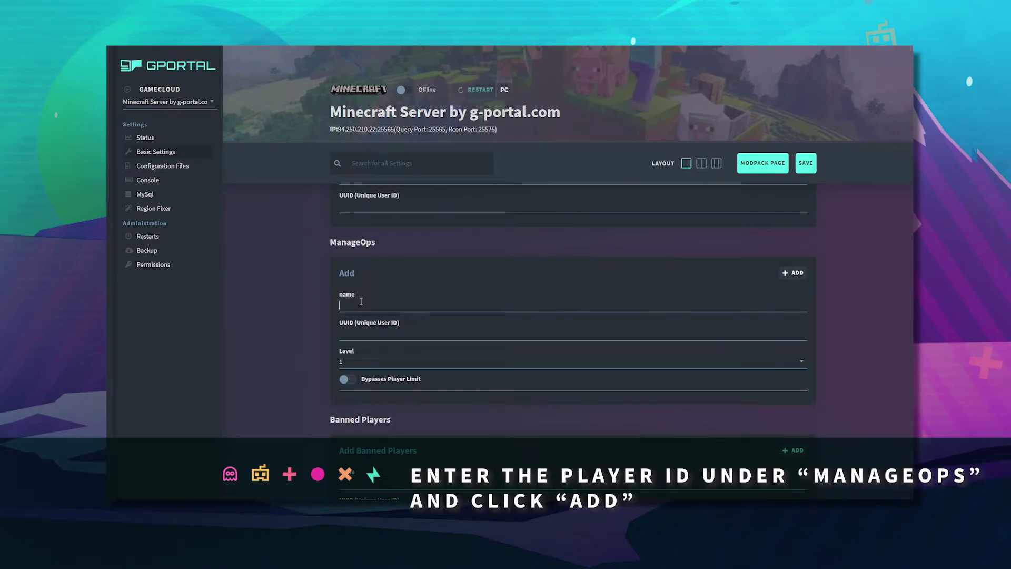
pyautogui.write('Dayr')
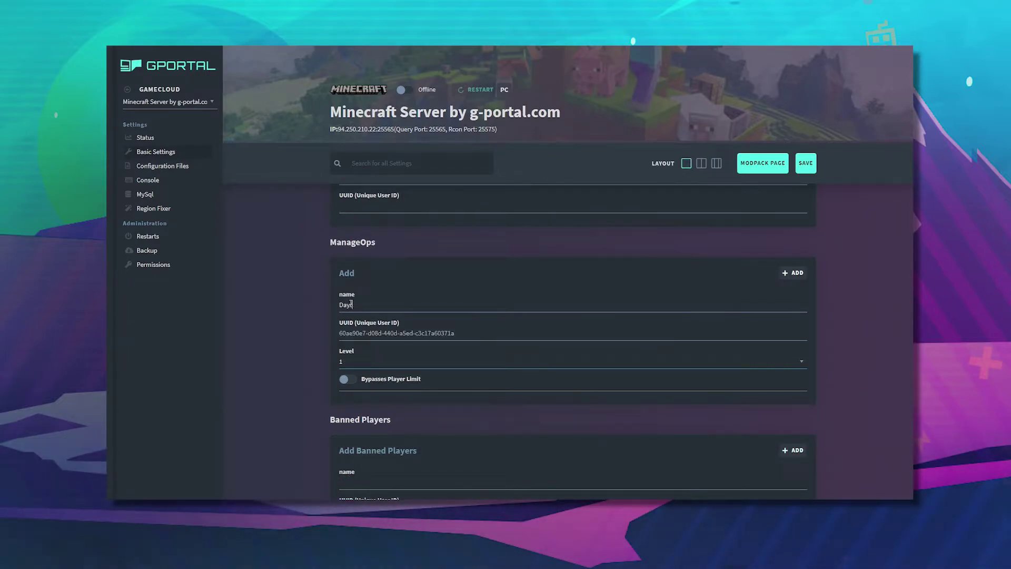
pyautogui.click(353, 366)
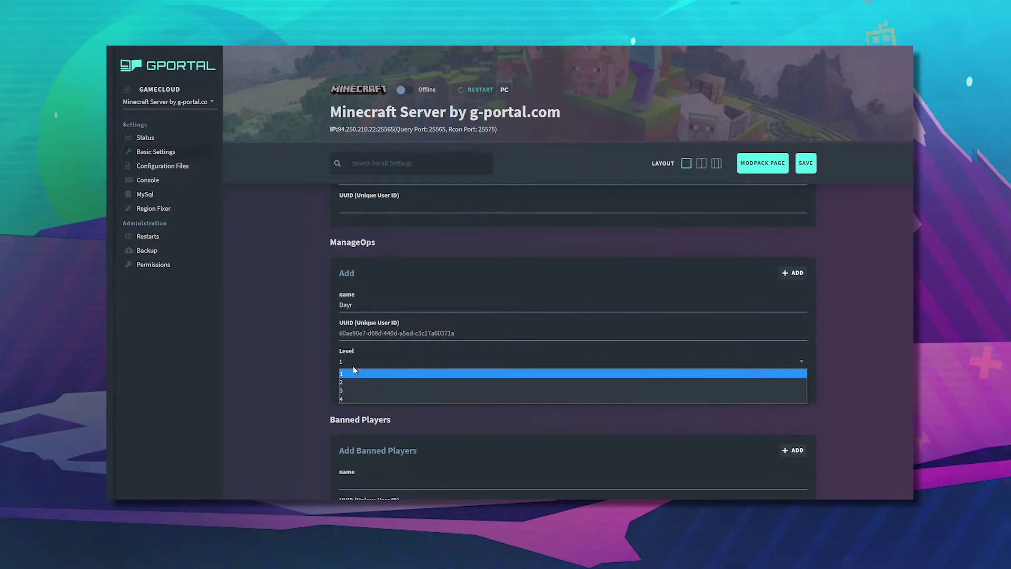
pyautogui.click(353, 372)
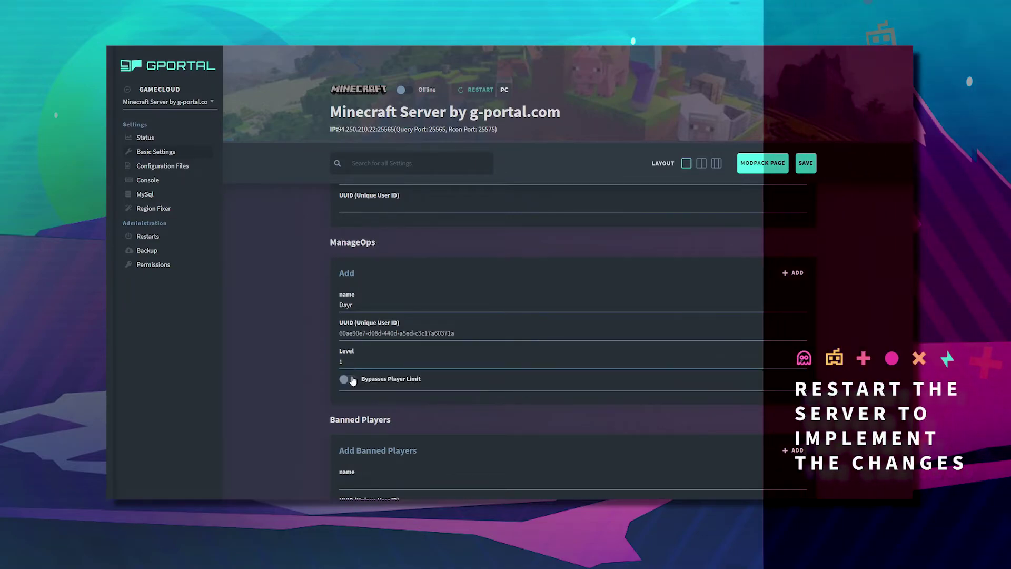
pyautogui.click(352, 380)
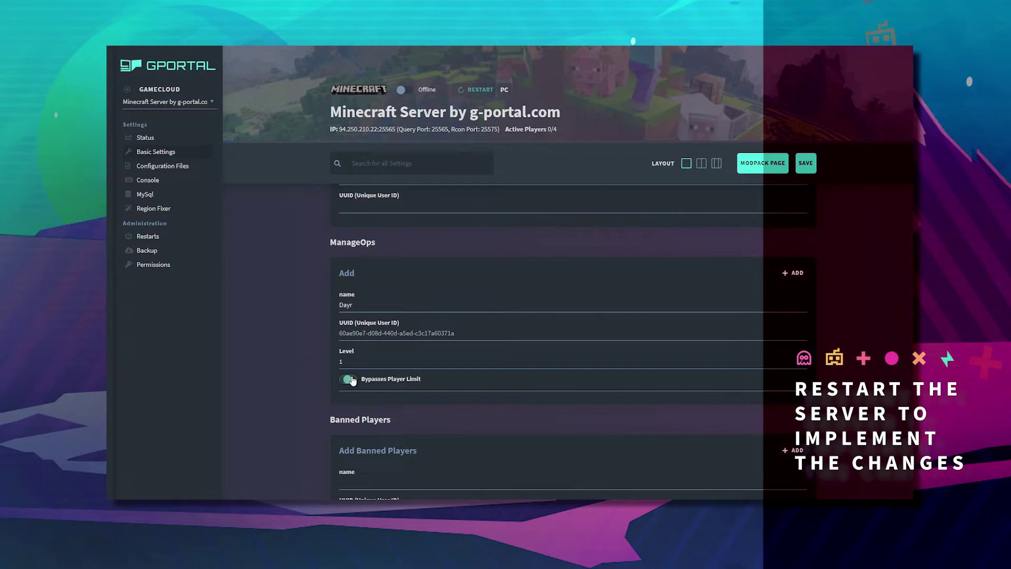
# Add Dayr to the operator list, save the server settings, and start the Minecraft server.
pyautogui.click(792, 273)
pyautogui.click(811, 162)
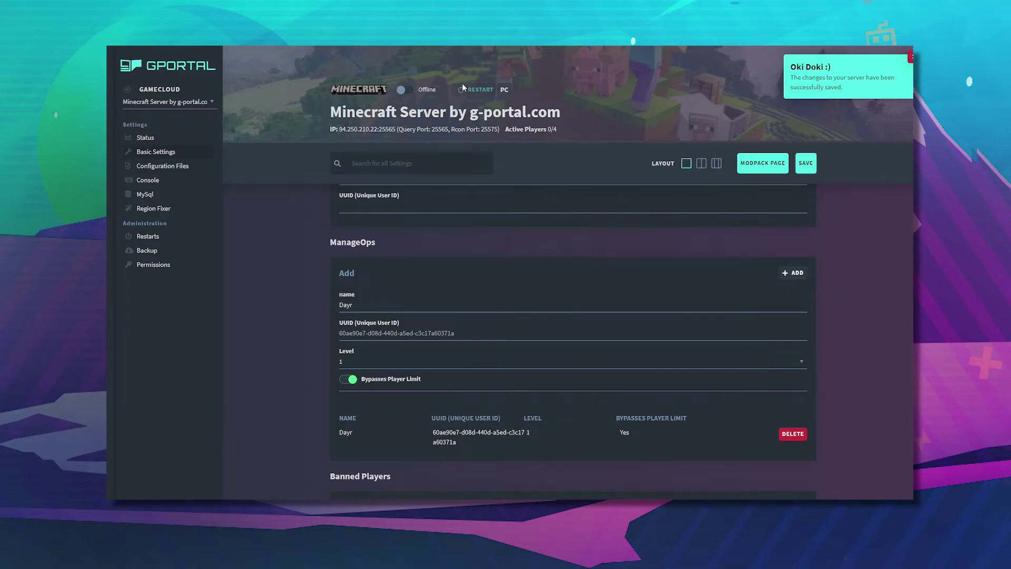
pyautogui.click(400, 89)
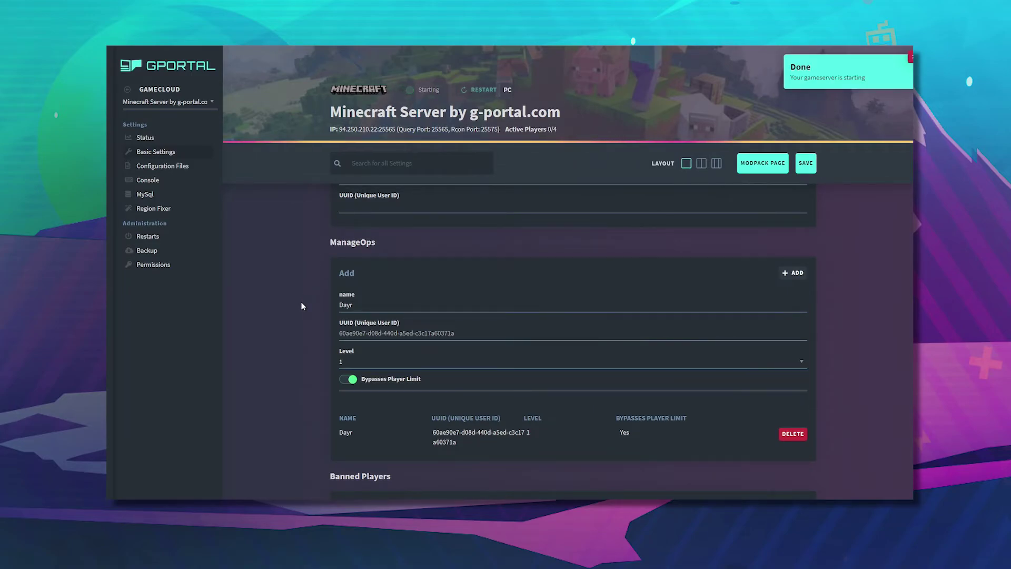